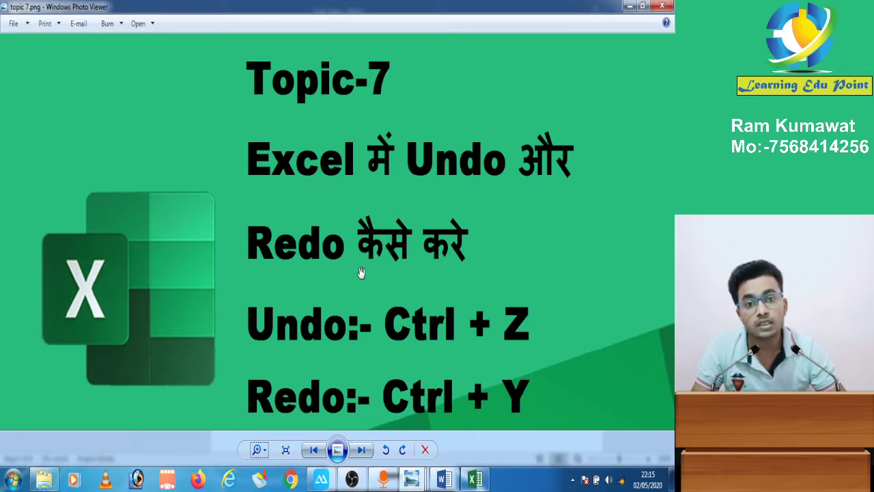
click(441, 482)
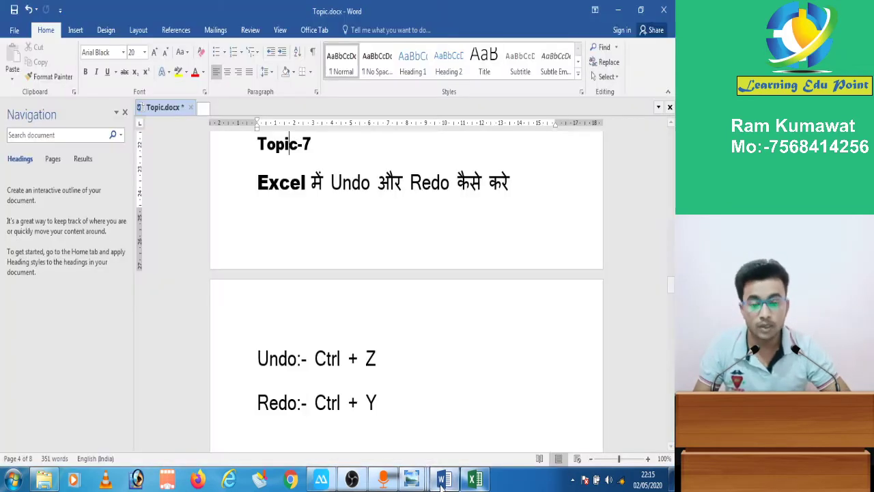
mouse_move(672, 287)
mouse_down()
mouse_move(671, 253)
mouse_move(672, 270)
mouse_up()
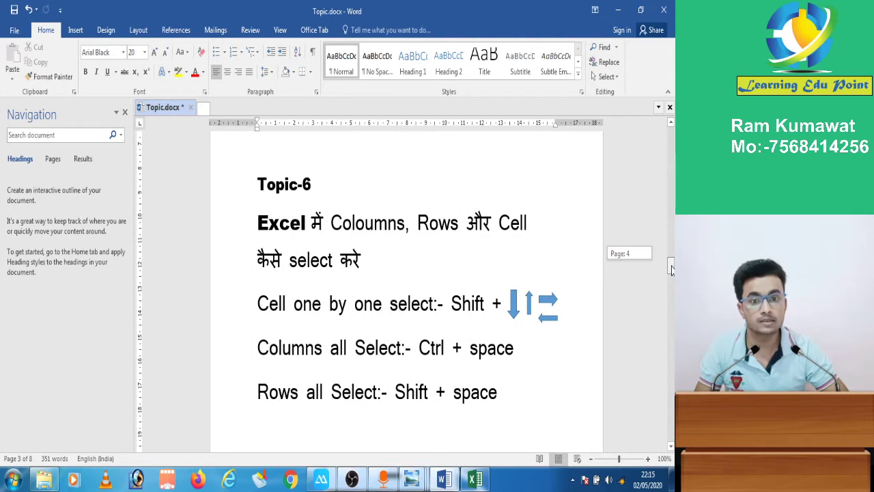
drag(672, 270, 671, 283)
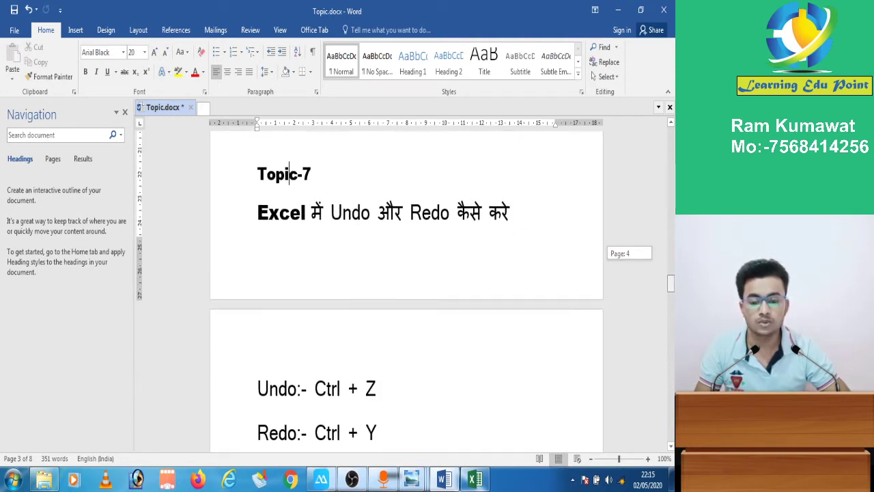
click(289, 161)
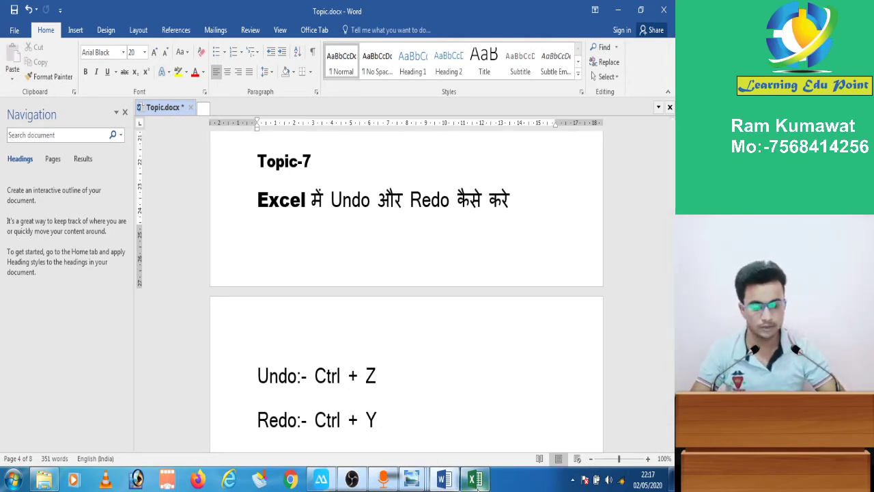
Step: Switch to the Excel salary sheet and inspect the Gross Salary totals in column I
click(477, 480)
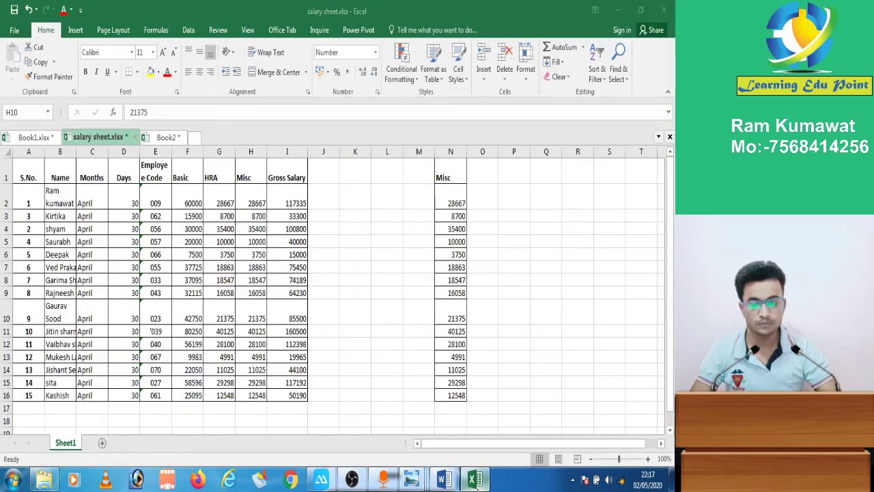
click(307, 282)
click(285, 395)
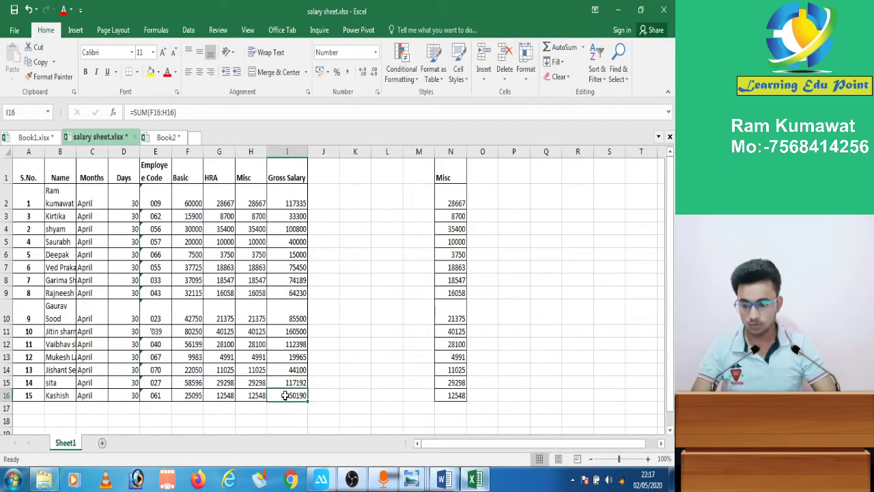
key(Up)
key(Up)
key(Up)
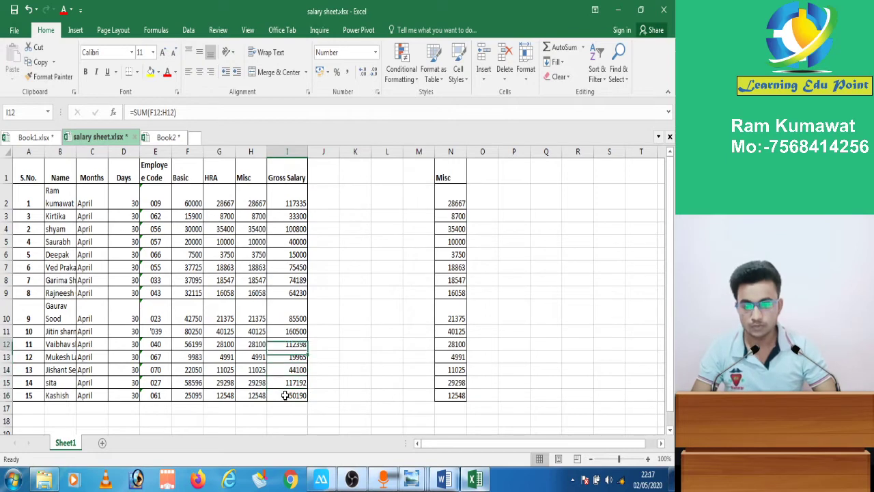
key(Up)
key(Up)
key(Up)
key(Up)
key(Up)
key(Up)
key(Up)
key(Up)
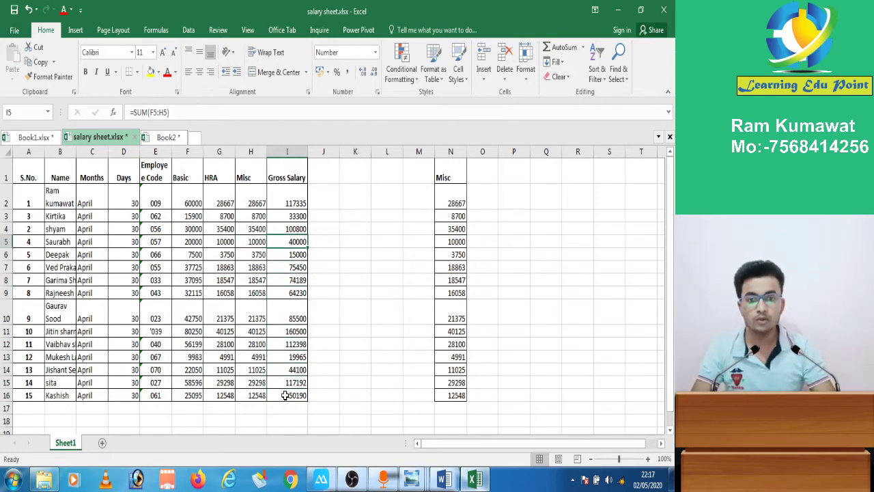
Step: Move the selection to the empty cell J2 beside the first Gross Salary
key(Left)
key(Right)
key(Up)
key(Left)
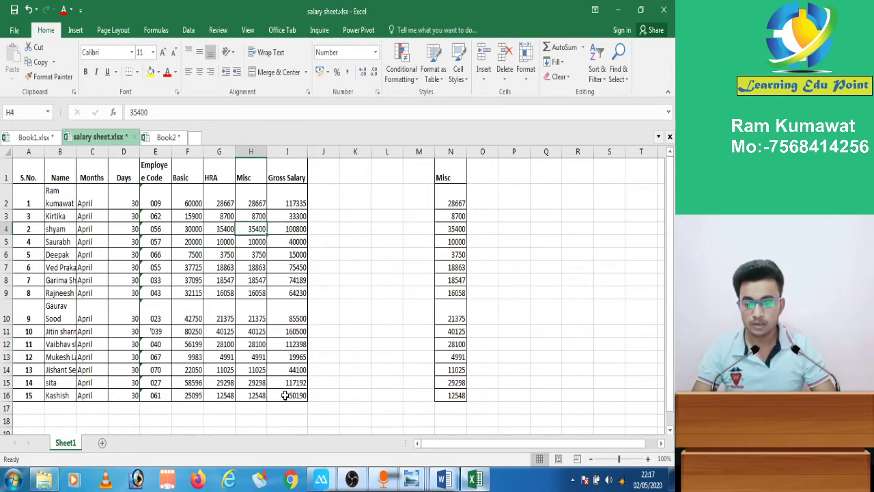
key(Right)
key(Right)
key(Left)
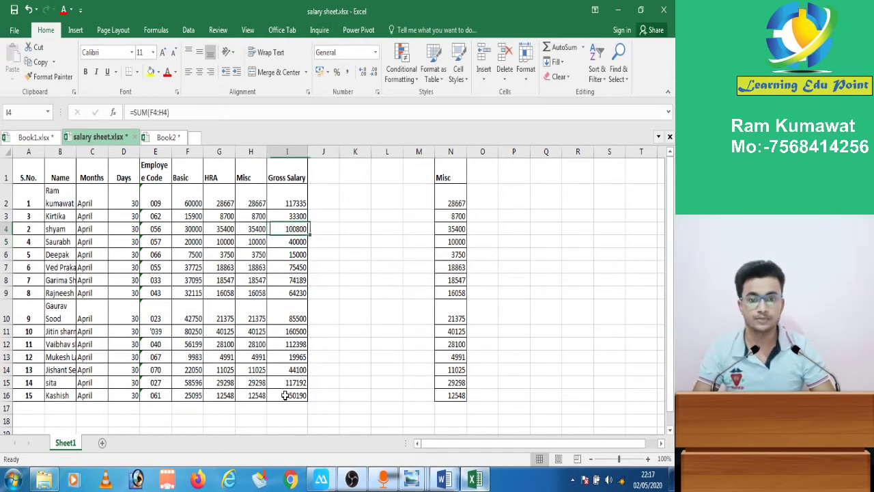
key(Up)
key(Right)
key(Up)
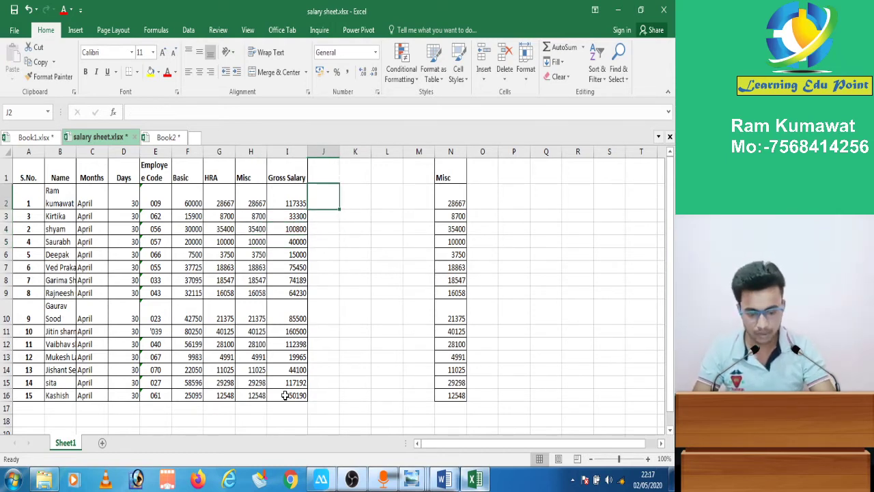
Step: Enter =SUM(F2:I2) in cell J2 so it shows 234669
text(=)
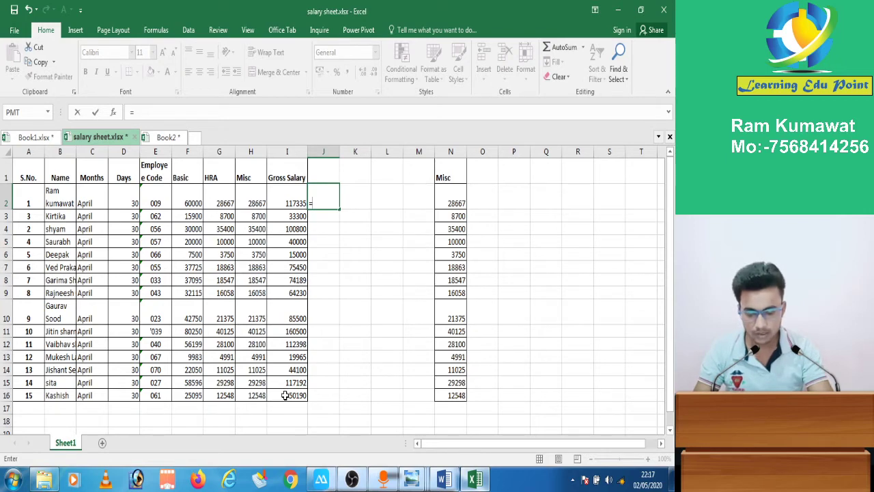
text(s)
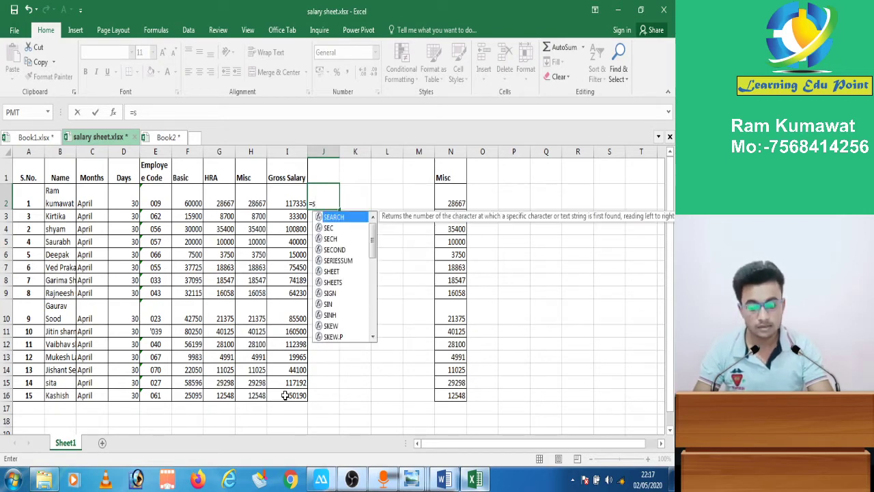
text(um)
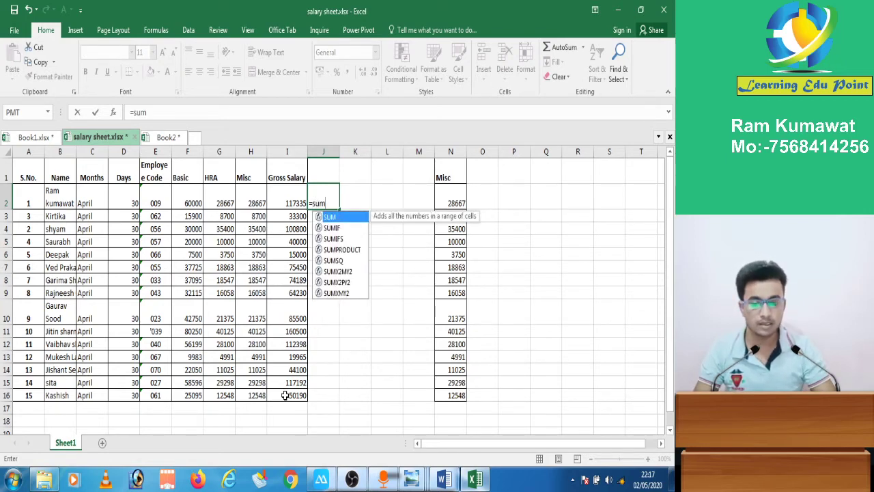
key(Tab)
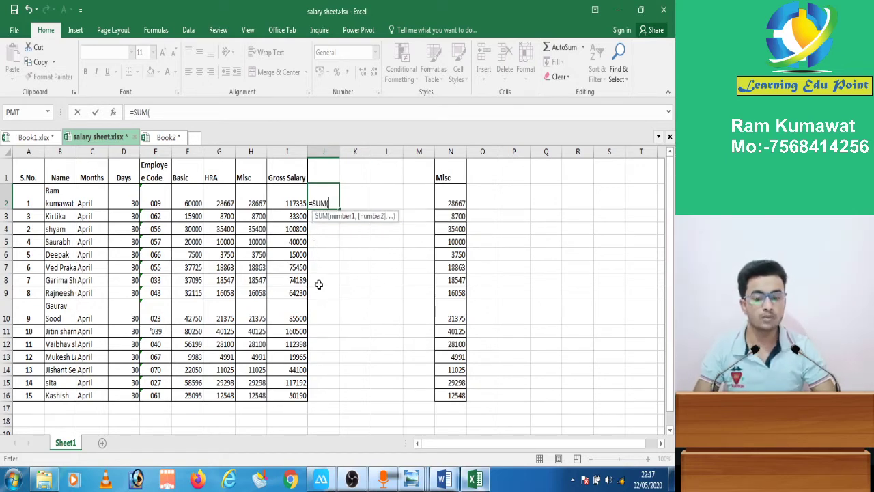
key(Left)
key(Left)
key(Left)
key(Left)
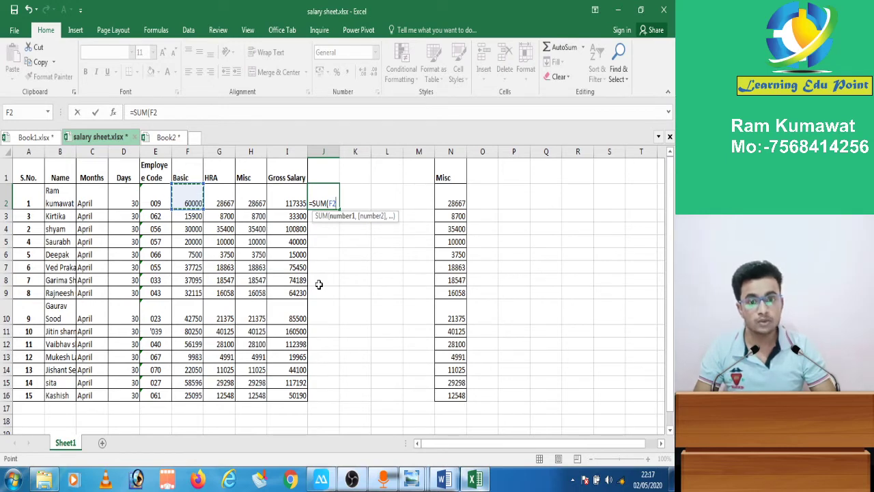
key(shift+Right)
key(shift+Right)
key(shift+Right)
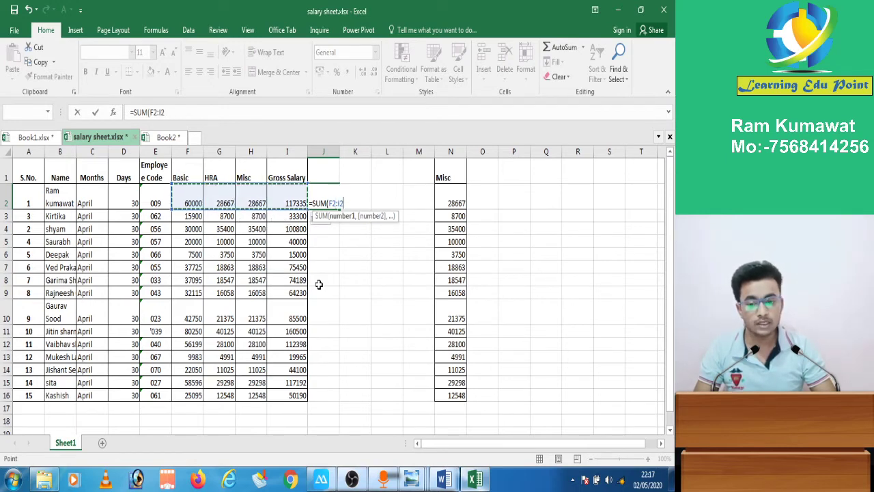
text())
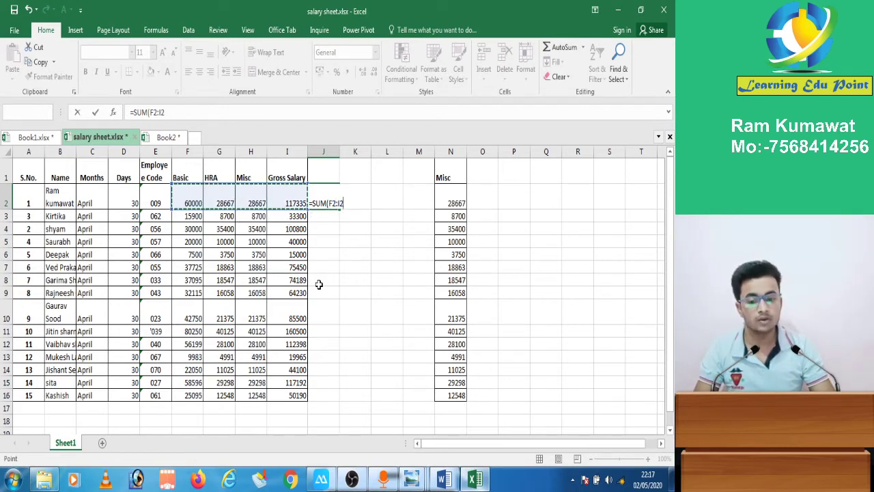
key(Return)
key(Down)
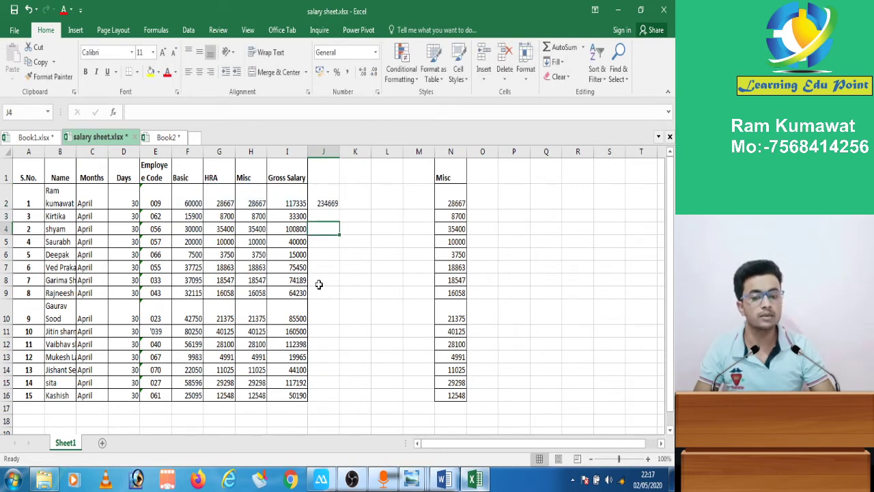
key(Down)
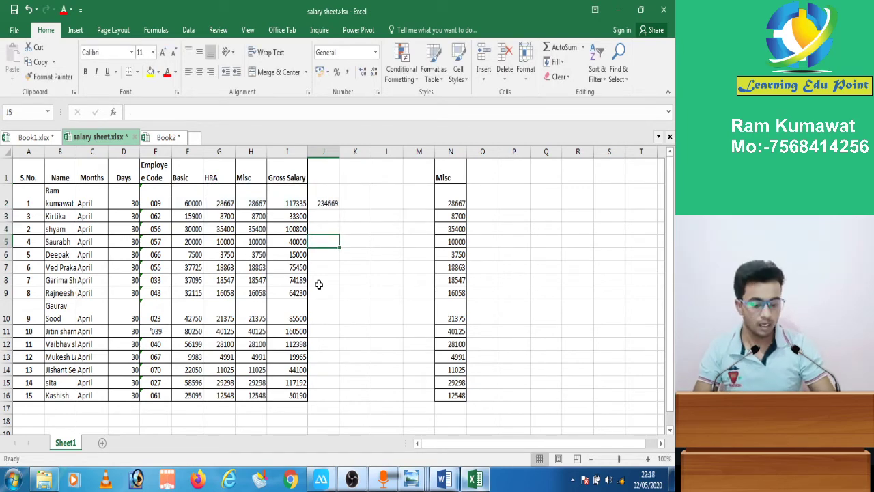
Step: Check J2's SUM formula, then clear the 35400 HRA value from G4
key(Up)
click(312, 198)
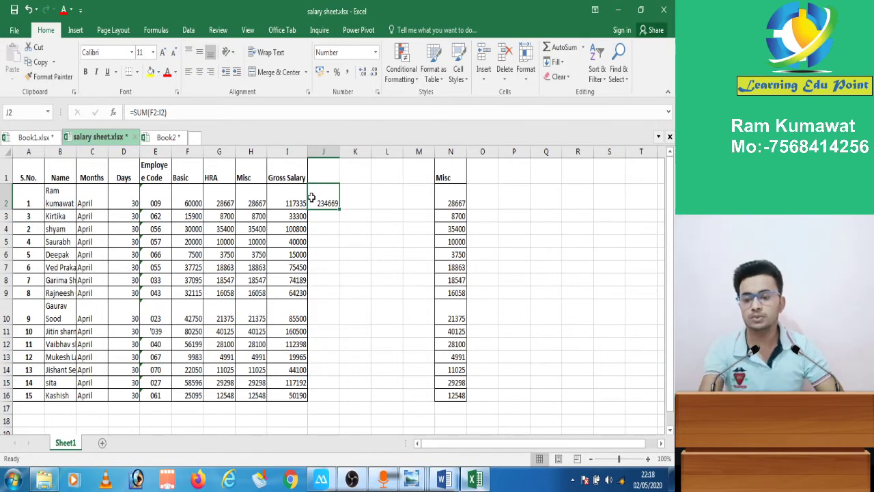
click(210, 231)
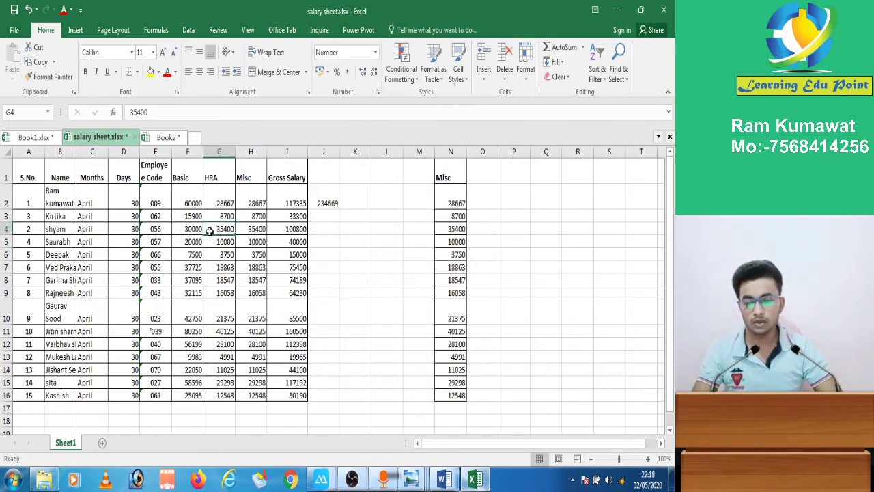
key(Down)
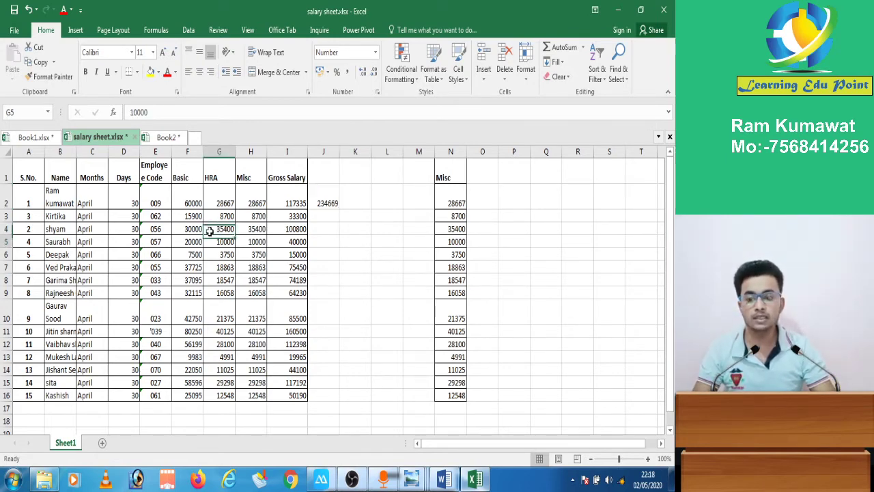
click(210, 230)
key(Delete)
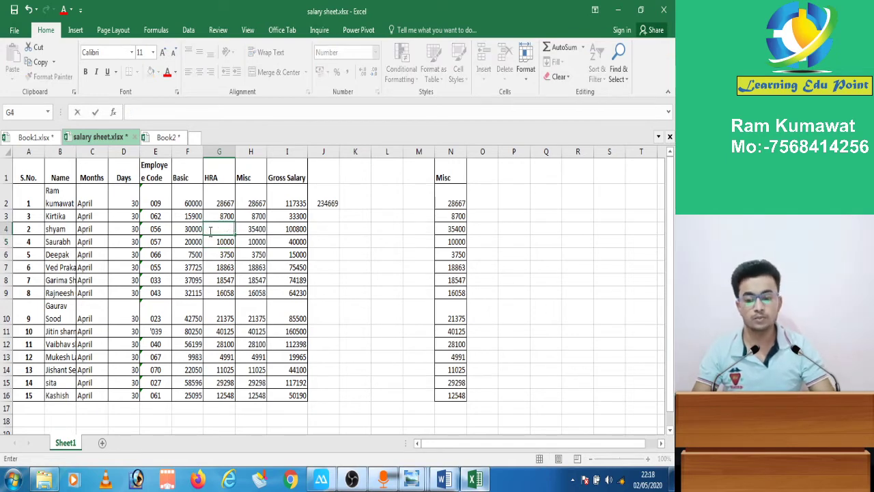
key(Down)
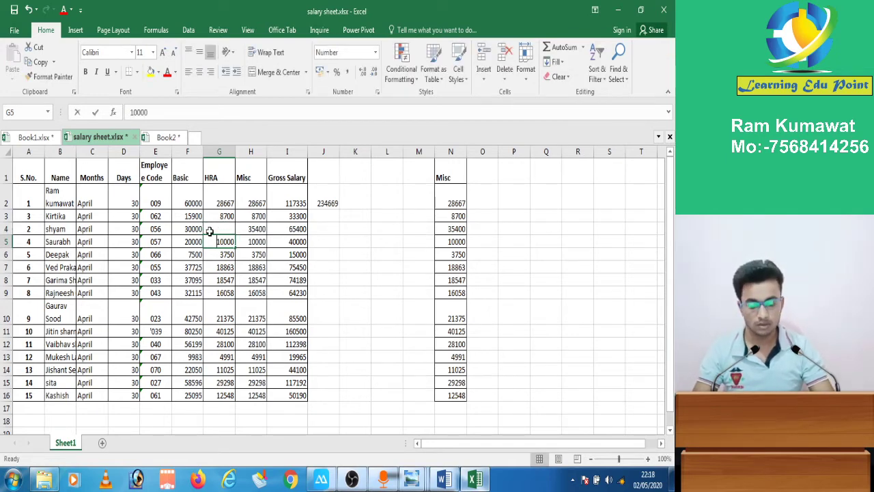
Step: Clear the 10000 from G5 and the 18863 from H7
key(Delete)
key(Right)
key(Down)
key(Down)
key(Delete)
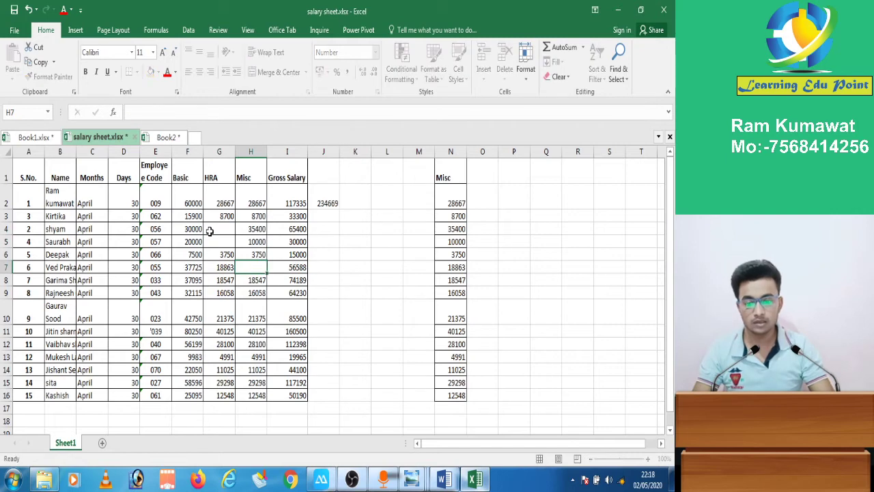
key(Down)
key(Down)
key(Left)
Step: Type junk text 'e\' into G9 and 'y' into H10
text(e)
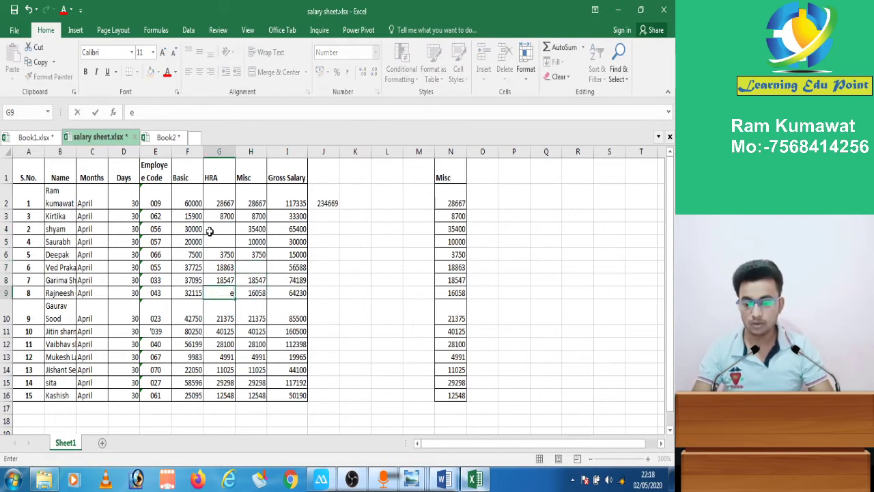
text(\)
key(Return)
key(Right)
text(y)
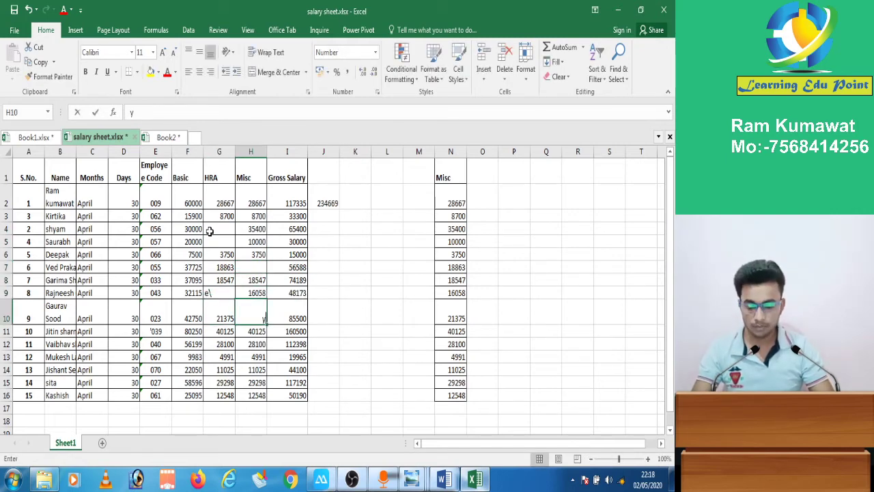
key(Return)
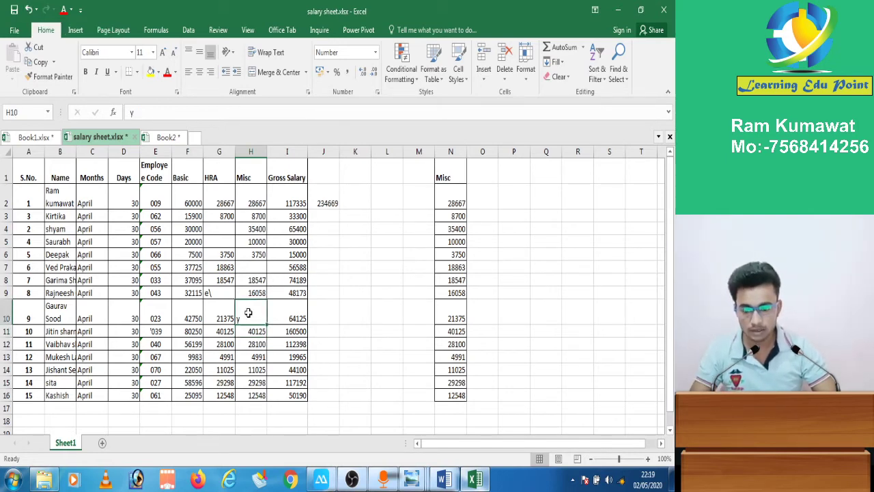
Step: Select the edited cells G9, H7, G5, G4 and H10 to review the changes
click(206, 292)
click(258, 267)
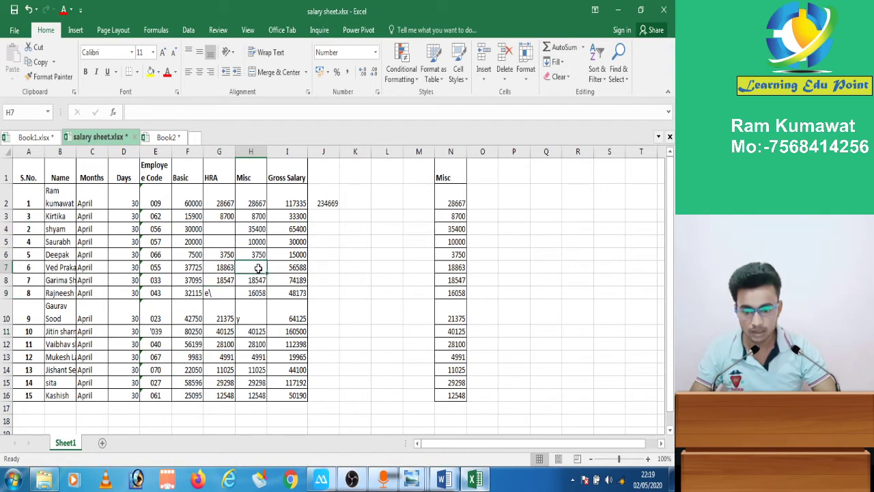
click(229, 245)
click(225, 227)
click(262, 304)
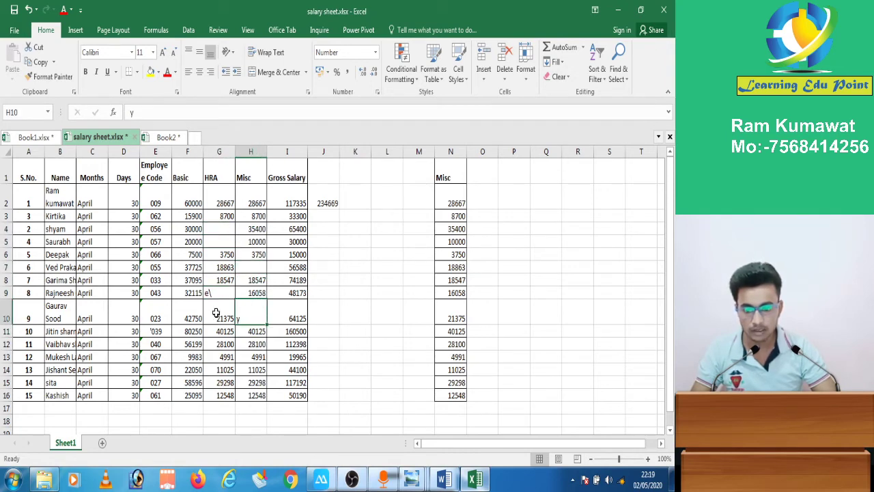
click(215, 311)
click(212, 292)
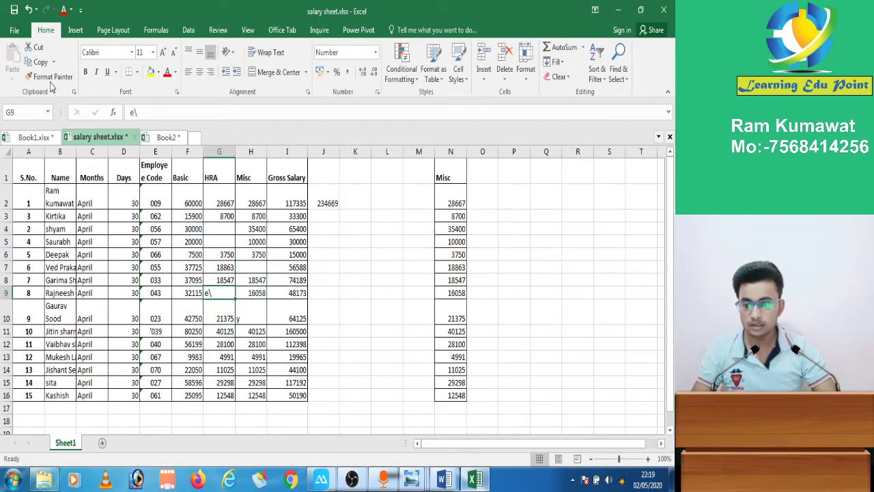
Step: Undo six times, restoring H10, G9, H7, G5 and G4 and clearing 234669 from J2
click(27, 10)
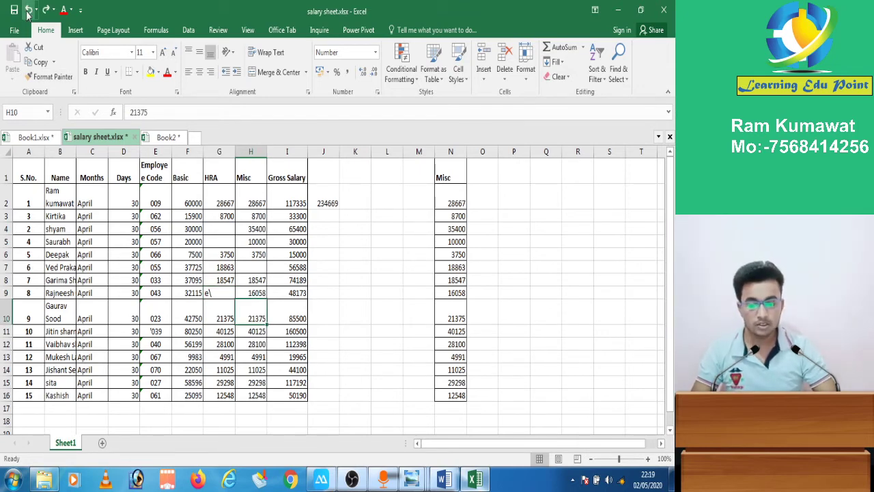
click(27, 9)
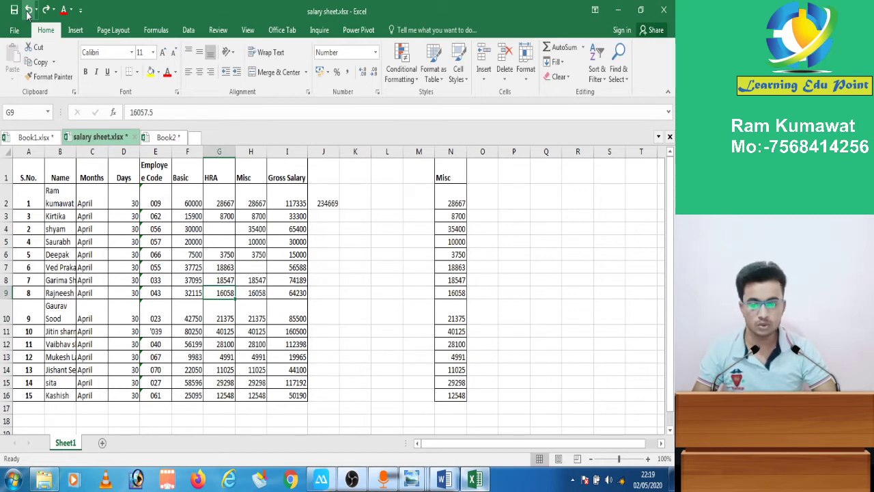
click(28, 9)
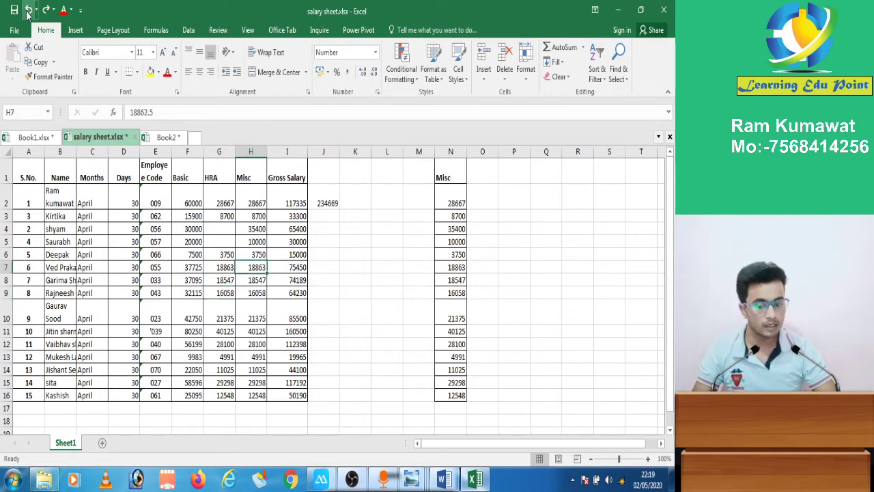
click(28, 10)
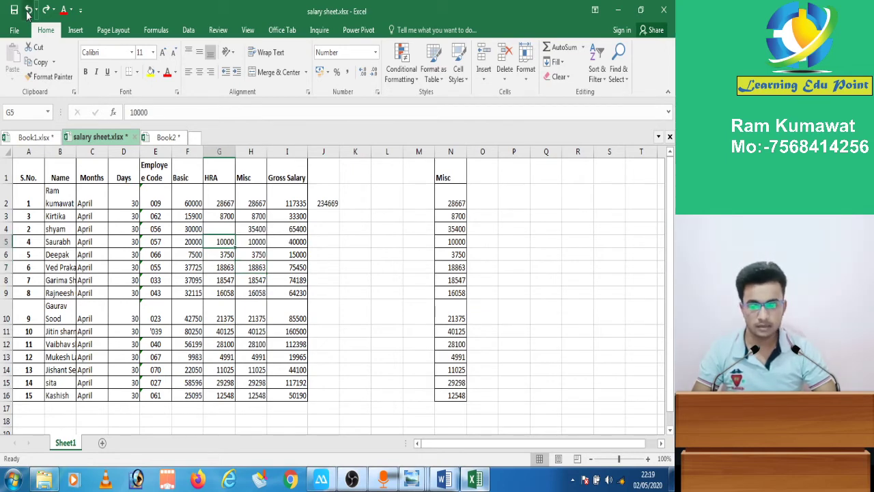
click(27, 10)
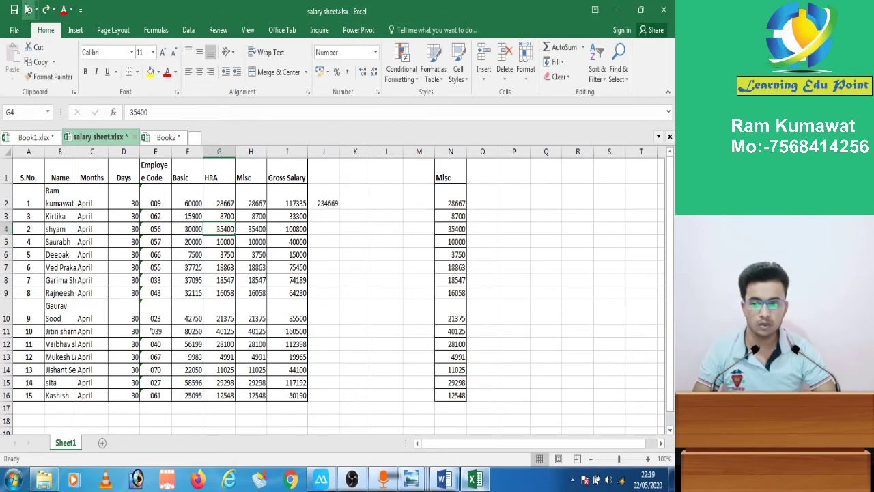
click(27, 9)
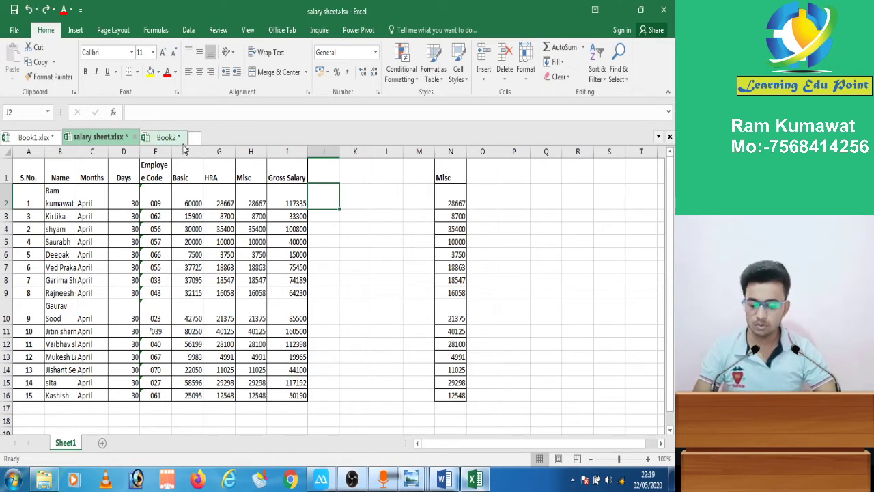
Step: Enter junk text ssffd in Misc cell H7 and sdw in H10
click(243, 256)
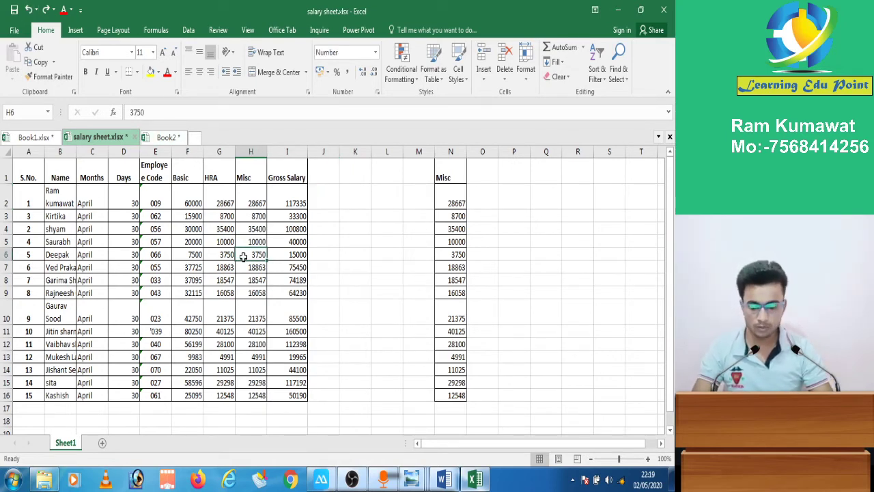
key(Down)
text(ssffd)
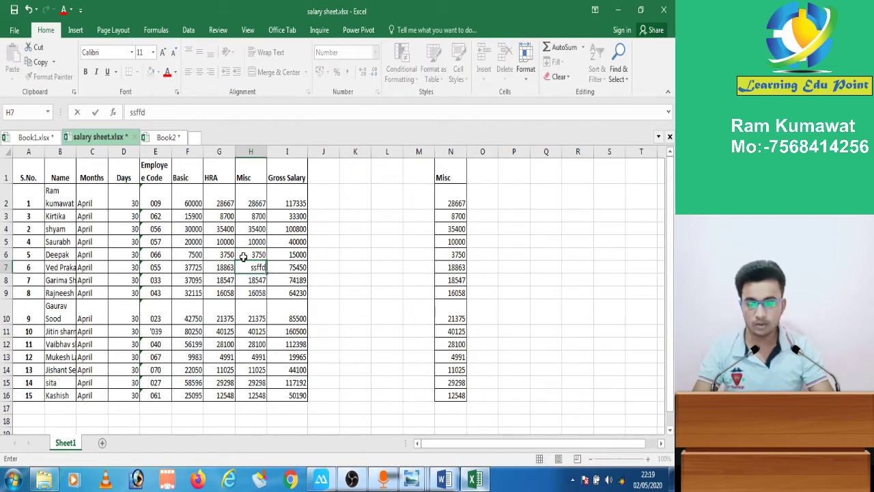
key(Down)
key(Down)
key(Down)
text(sdw)
Step: Fill H11 to H16 with junk text ew, ew, ewew, qww and rfef
key(Down)
text(ew)
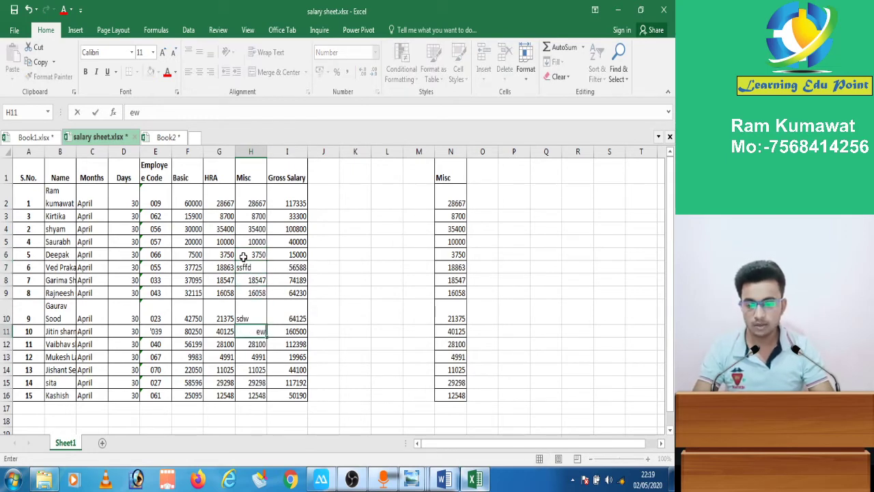
key(Down)
text(ew)
key(Down)
text(ewew)
key(Down)
text(qww)
key(Down)
key(Down)
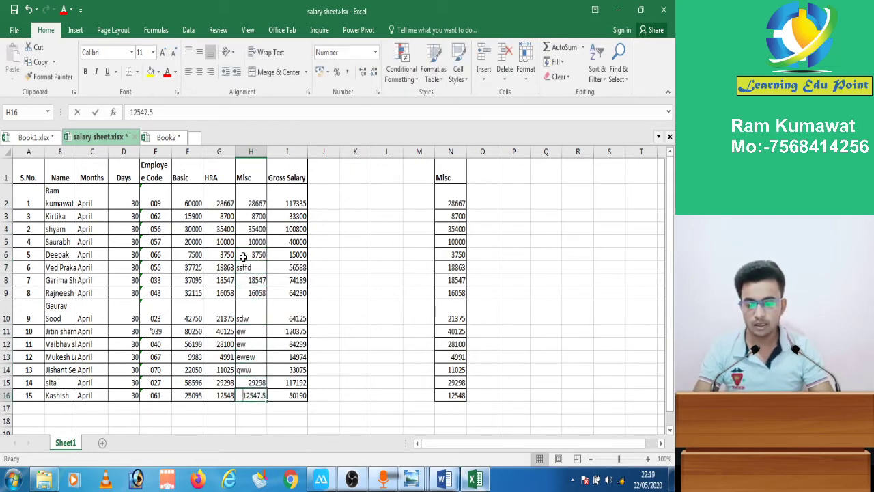
text(rfef)
key(Down)
key(Up)
key(Up)
key(Up)
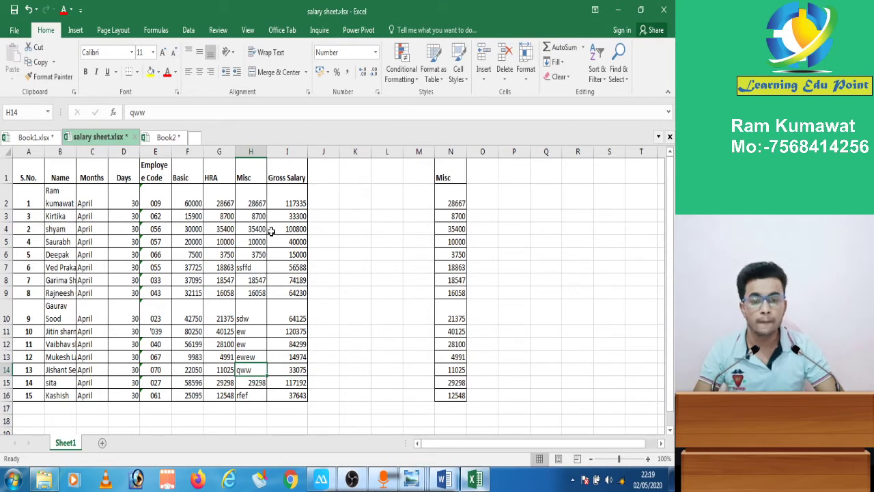
Step: Underline the 'Undo:- Ctrl + Z' line in the Word notes
click(455, 480)
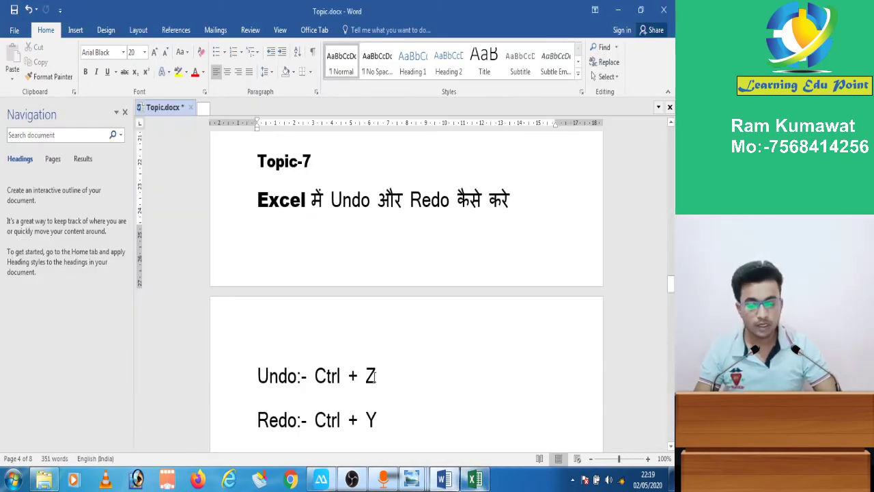
drag(376, 377, 258, 377)
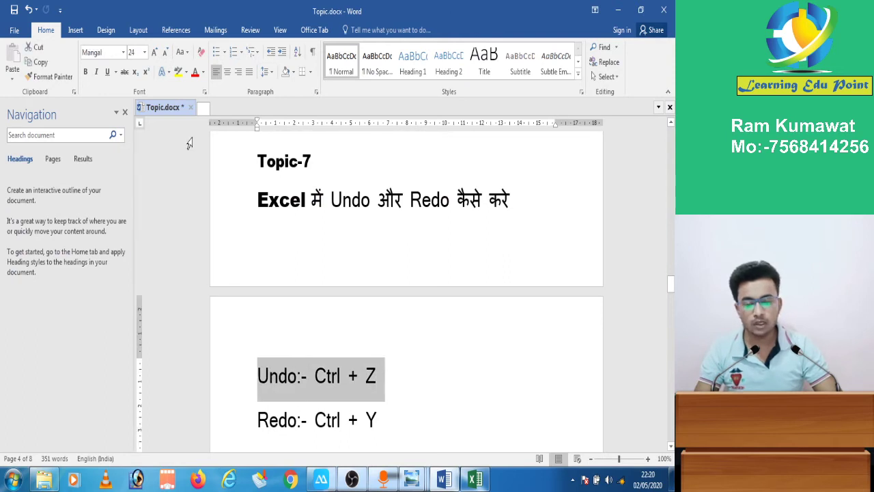
click(48, 76)
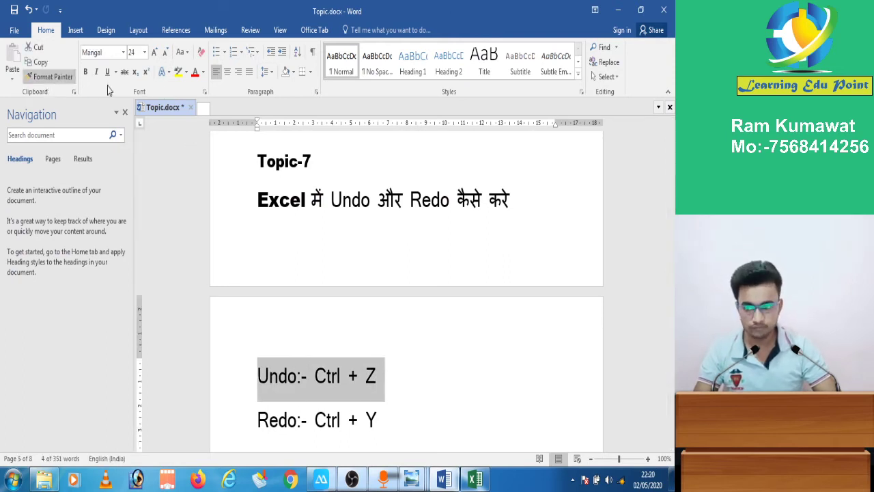
click(107, 71)
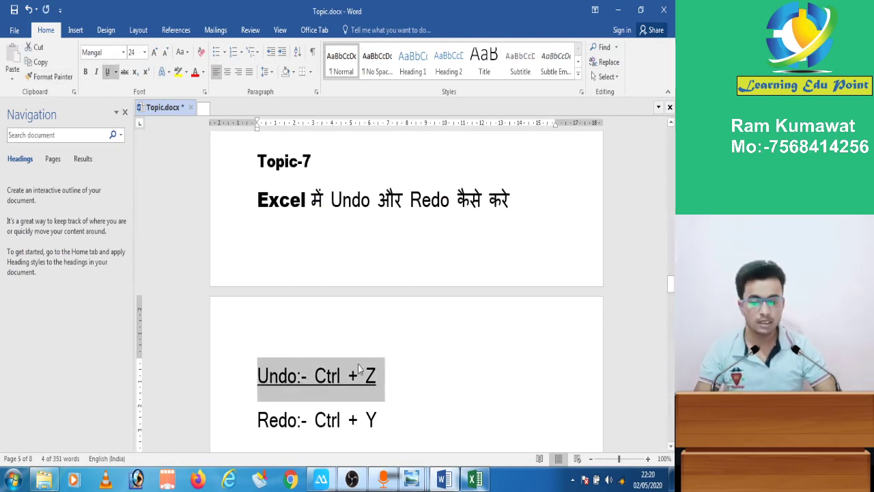
click(360, 369)
Step: Undo the junk Misc entries in H16, H14, H13 and H12 with Ctrl+Z, then check I2's formula
key(alt+Tab)
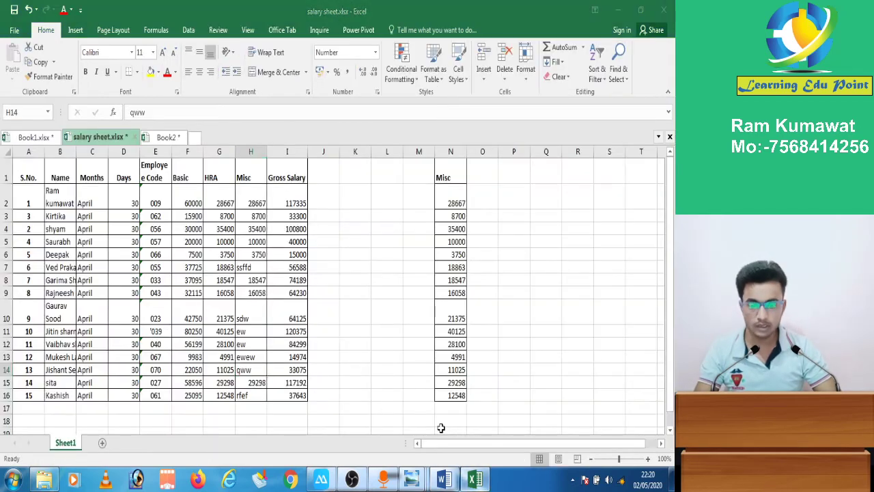
click(322, 353)
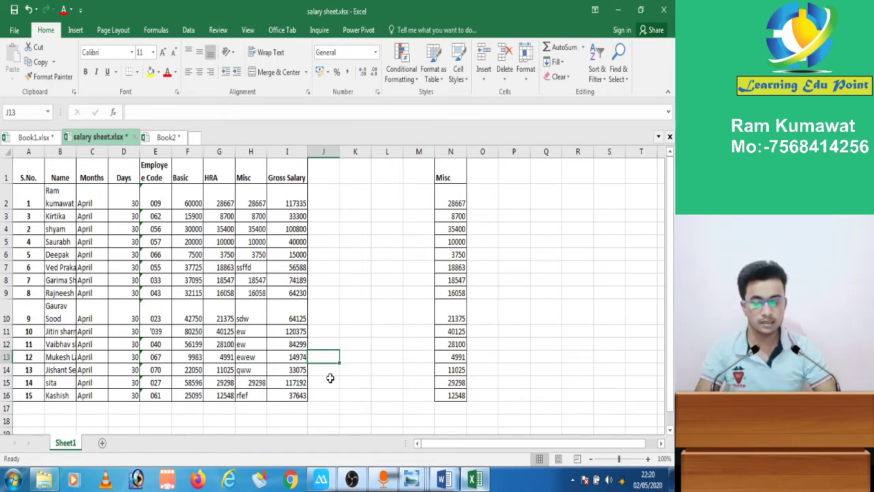
key(ctrl+z)
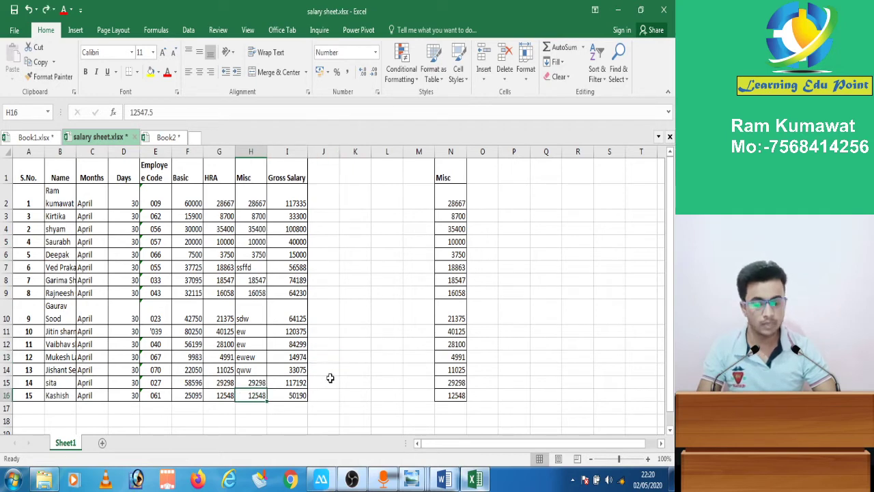
key(ctrl+z)
key(ctrl+z)
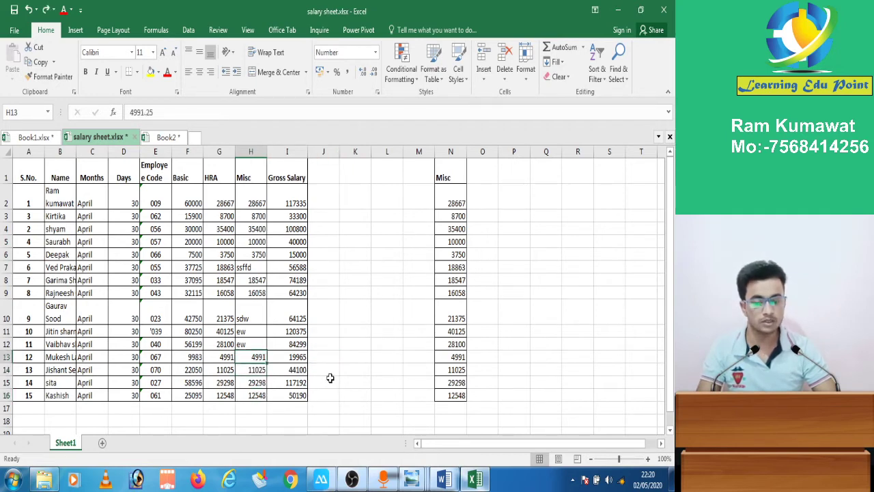
key(ctrl+z)
key(ctrl+z)
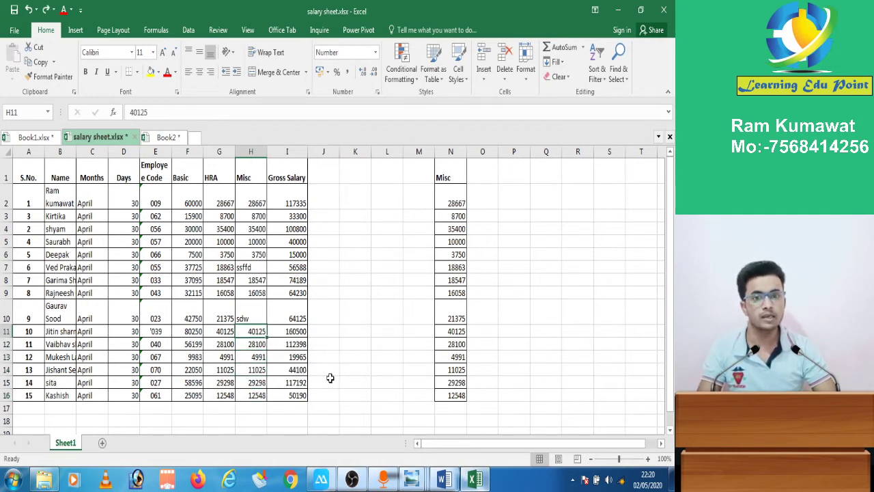
key(ctrl+z)
key(ctrl+z)
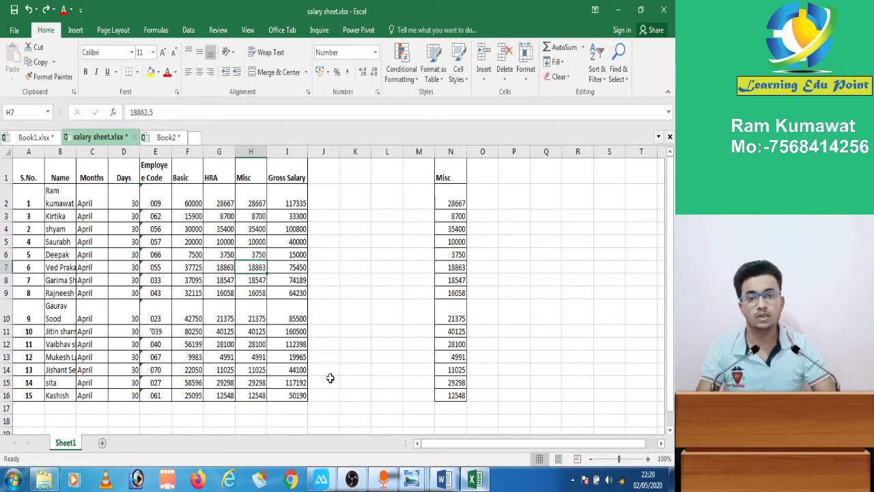
click(354, 294)
click(310, 205)
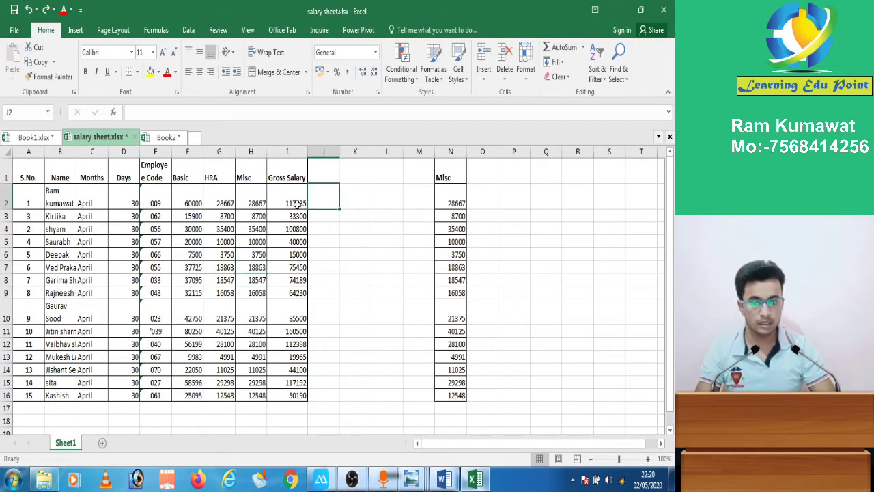
click(294, 203)
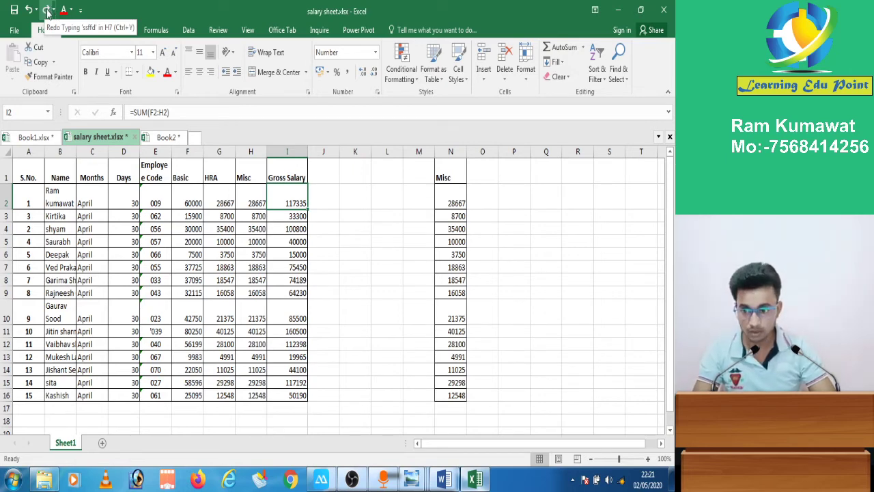
Step: Redo every junk Misc entry, from ssffd in H7 through rfef in H16
click(47, 9)
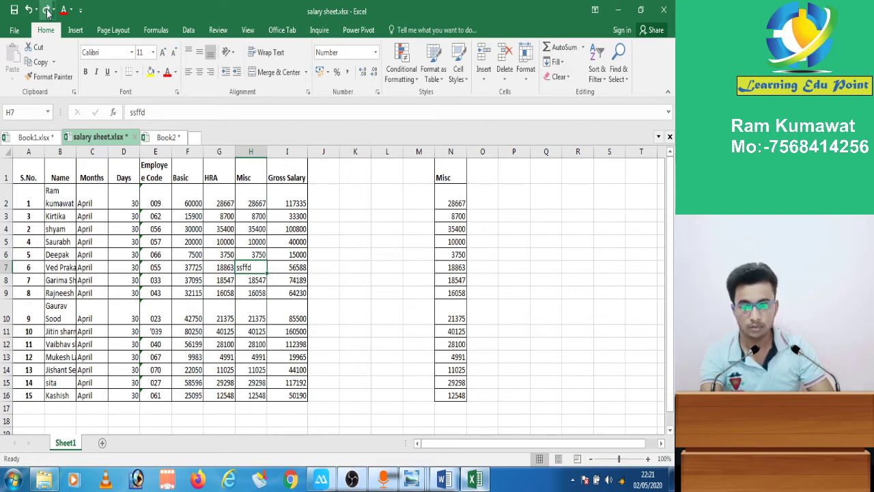
click(46, 10)
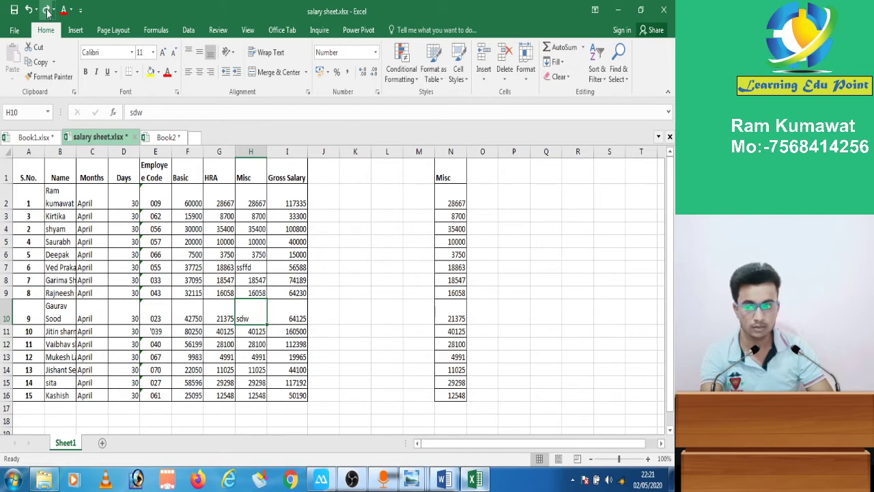
click(46, 9)
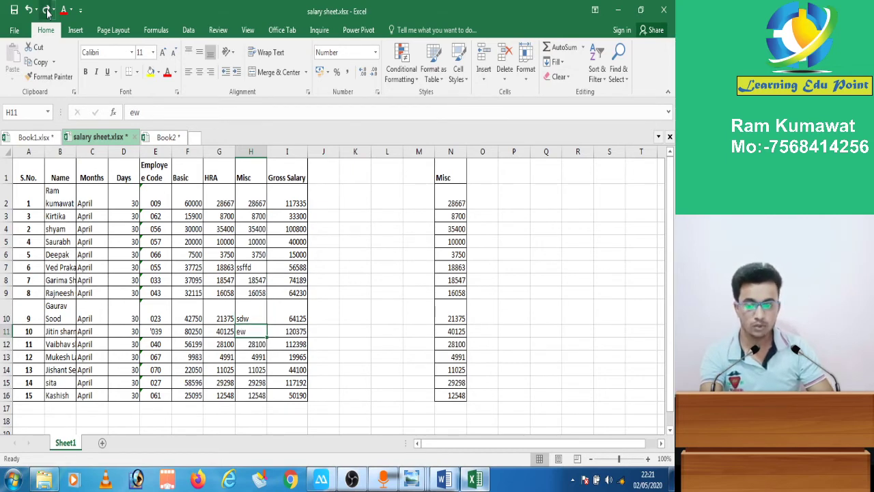
click(47, 9)
click(46, 10)
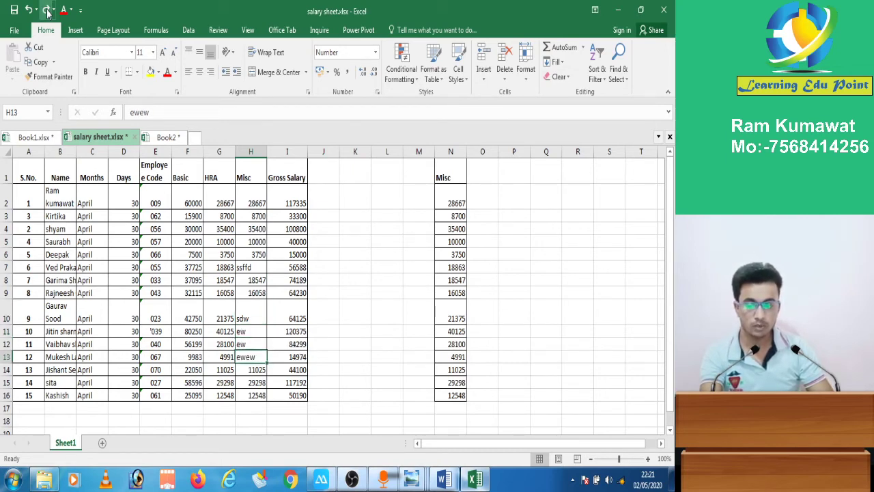
click(46, 9)
click(46, 9)
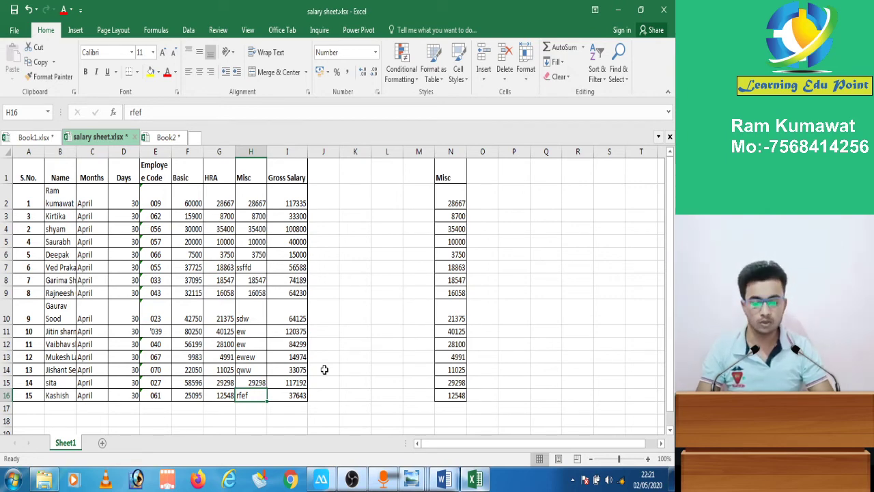
Step: Undo rfef and the other junk Misc entries, then underline the Redo shortcut line in Word
key(ctrl+z)
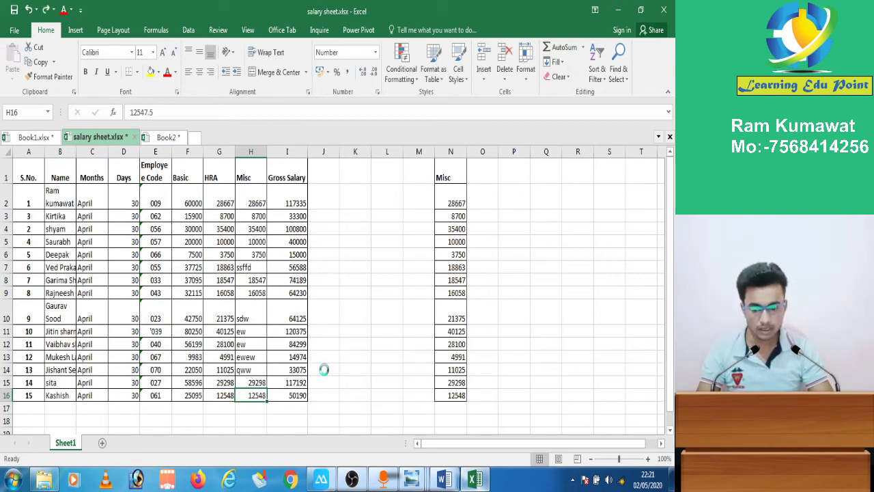
key(ctrl+z)
key(ctrl+z)
key(ctrl+z)
key(ctrl+z)
key(ctrl+z)
key(ctrl+z)
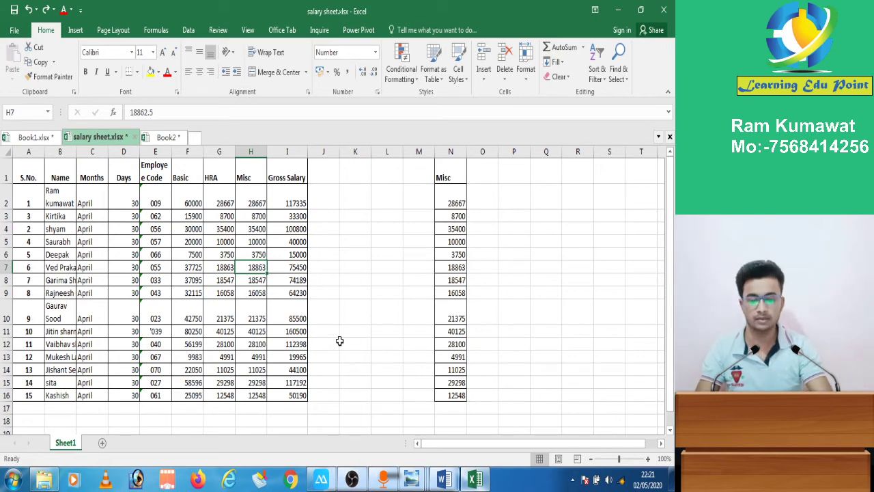
click(452, 480)
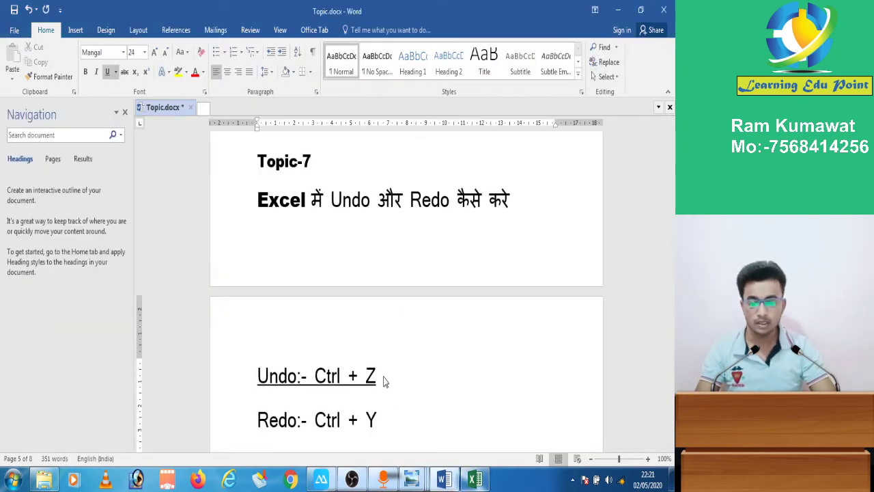
drag(383, 420, 258, 423)
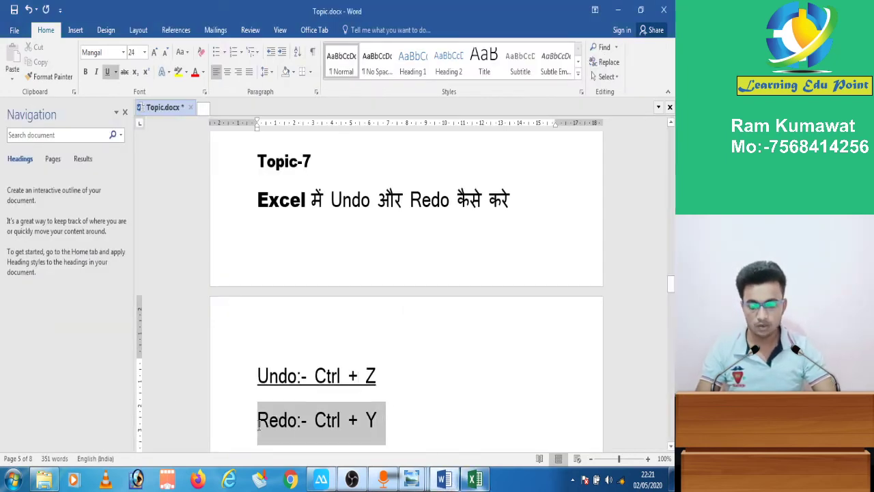
key(ctrl+u)
key(alt+Tab)
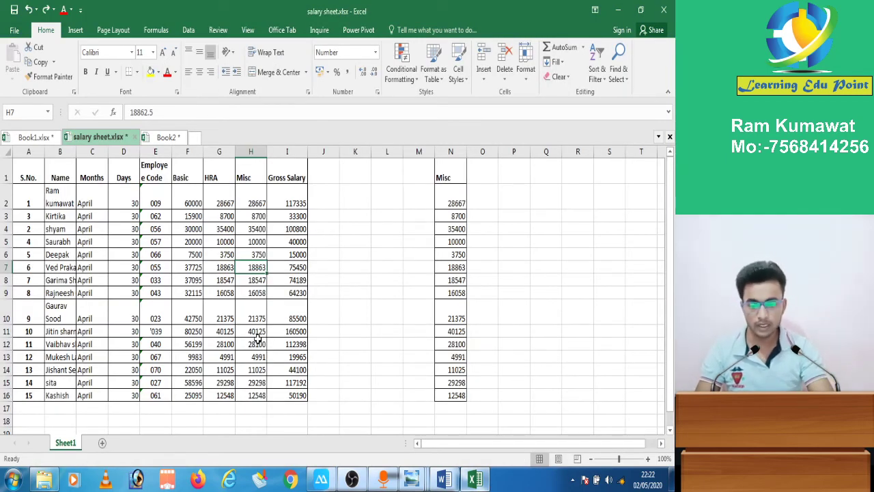
Step: Type junk text ssffd in H7, sdw in H10 and ew in H11
text(ssffd)
key(Down)
key(Down)
key(Down)
text(sdw)
key(ctrl+Return)
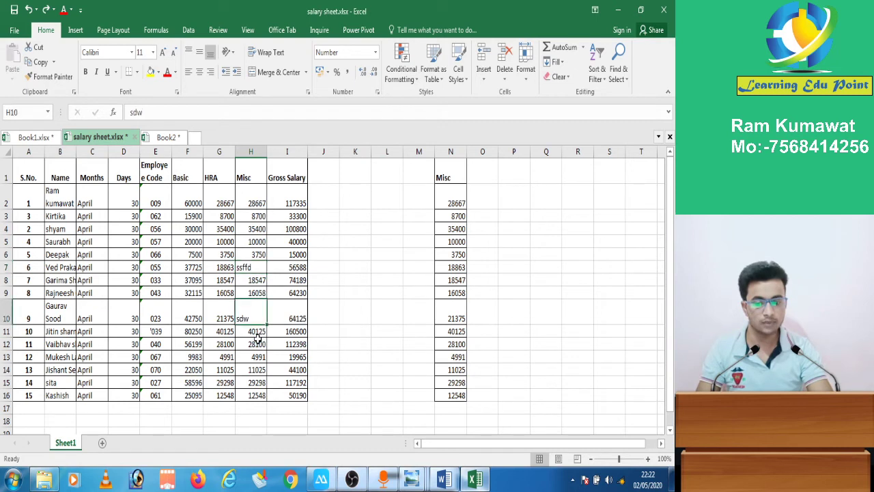
key(Down)
text(ew)
key(ctrl+Return)
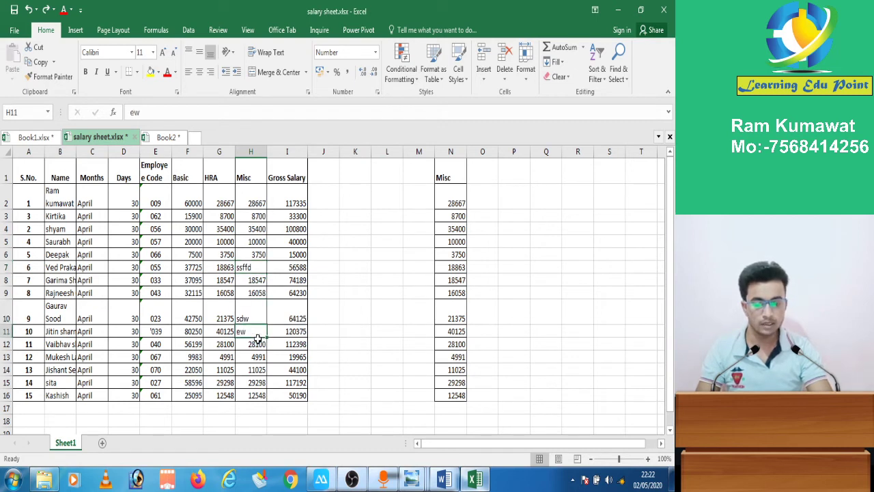
key(Down)
Step: Type ew in H12, ewew in H13, qww in H14 and rfef in H16
text(ew)
key(ctrl+Return)
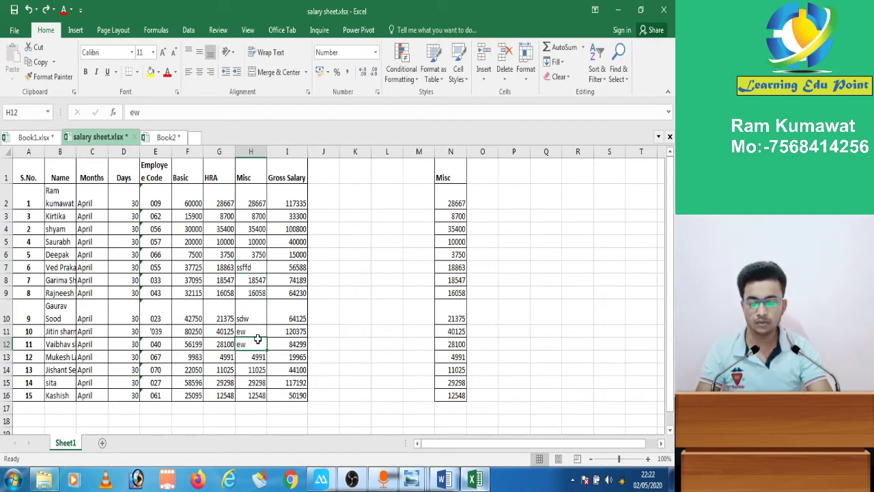
key(Down)
text(ewew)
key(ctrl+Return)
key(Down)
text(qww)
key(ctrl+Return)
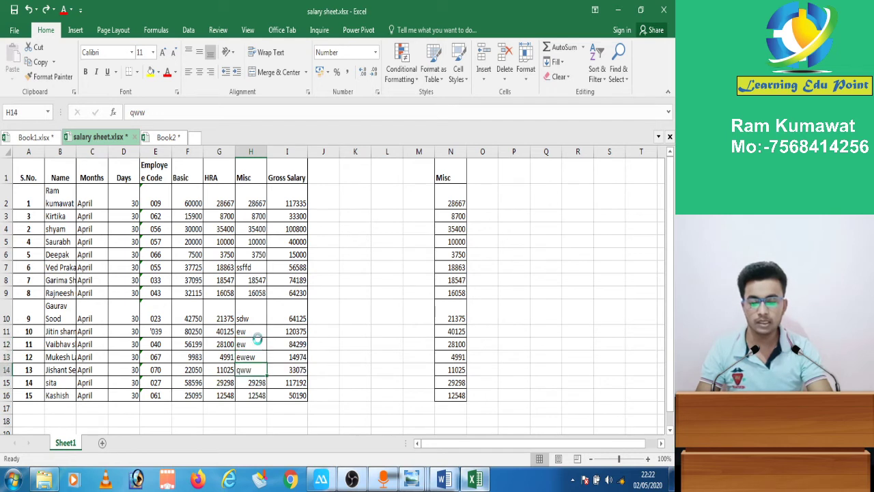
key(Down)
key(Down)
text(rfef)
key(ctrl+Return)
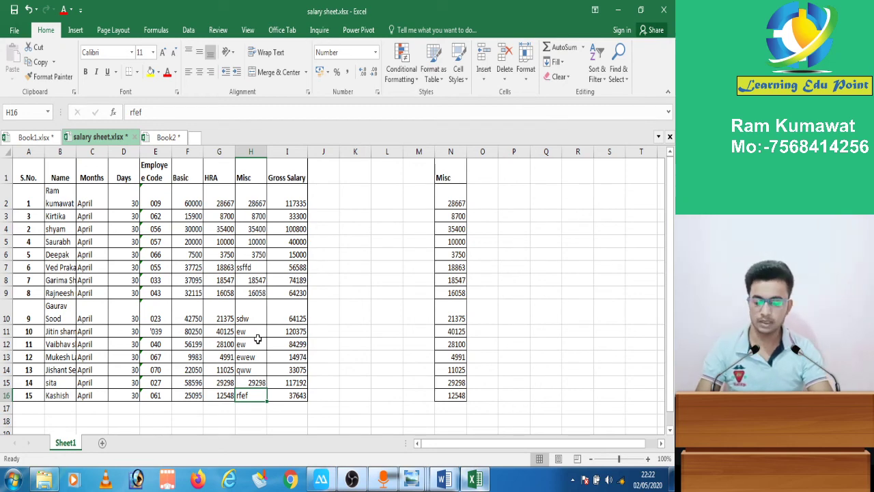
Step: Undo the junk Misc entries, restoring column H's original numbers and I16 at 50190
key(ctrl+z)
key(ctrl+z)
key(ctrl+z)
key(ctrl+z)
key(ctrl+z)
key(ctrl+z)
key(ctrl+z)
key(ctrl+z)
key(ctrl+z)
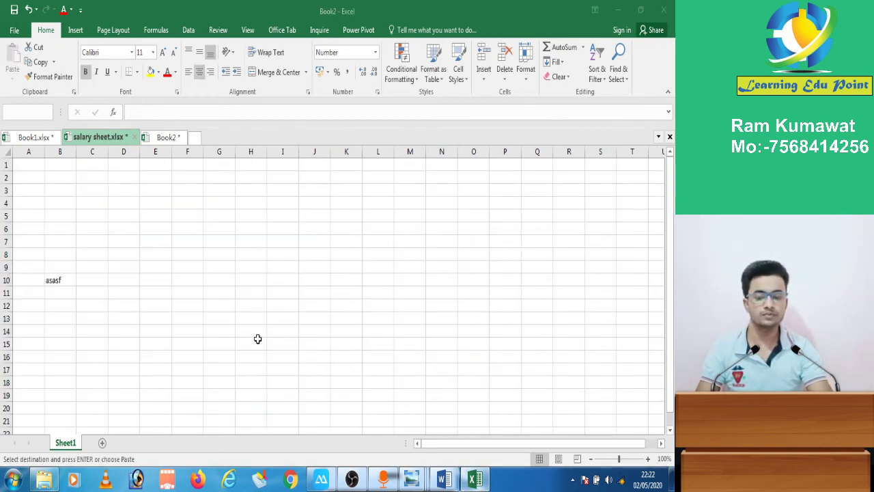
key(ctrl+z)
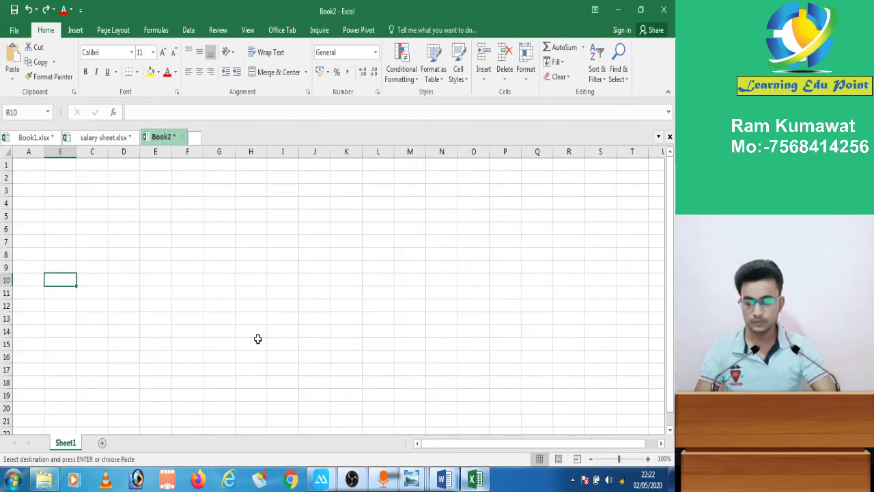
click(99, 138)
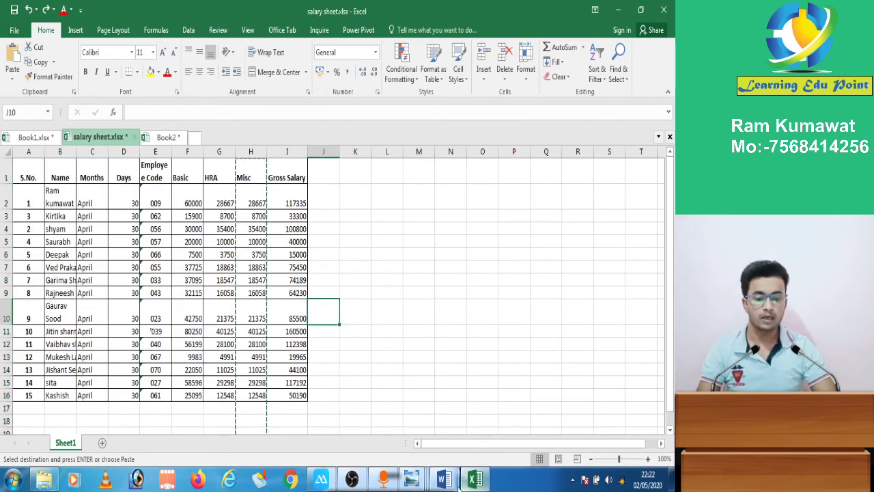
Step: Bring up youtube.jpg, the subscribe image, in Windows Photo Viewer
mouse_move(403, 477)
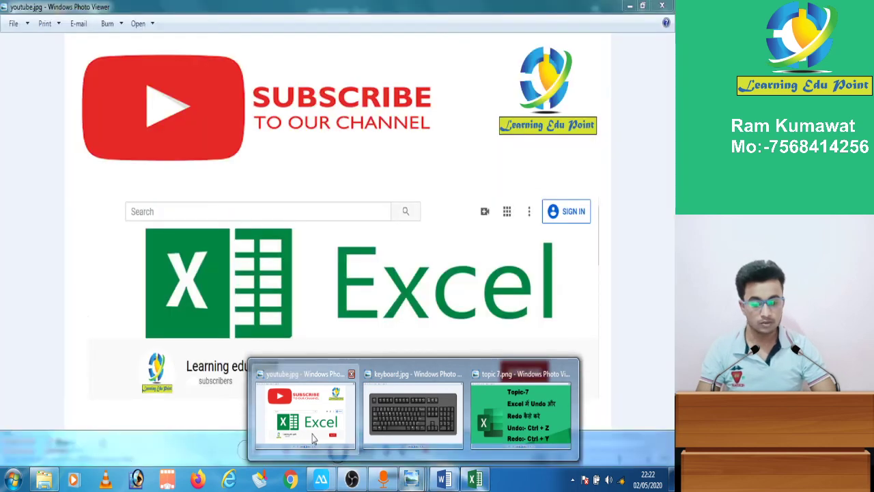
click(313, 438)
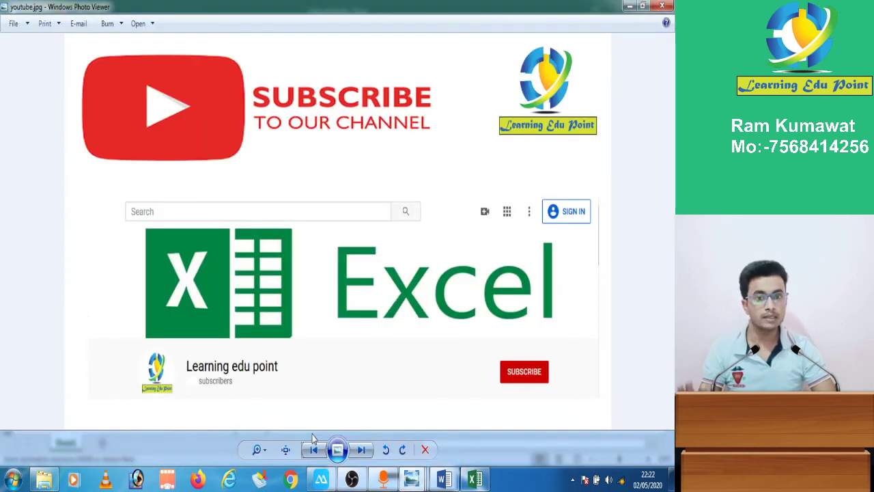